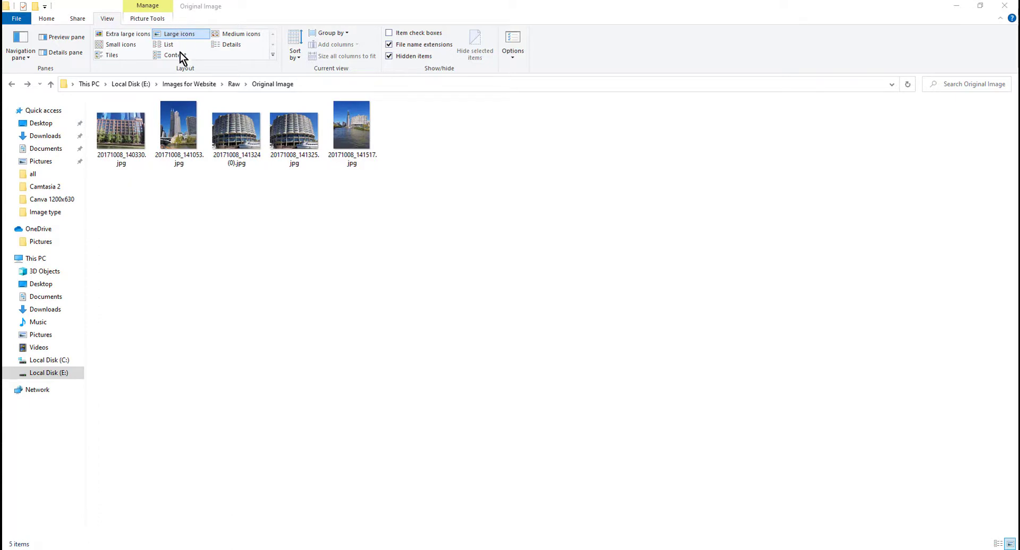
Step: Show the images in the Original Image folder in Content view to examine their dimensions and sizes
left_click(176, 56)
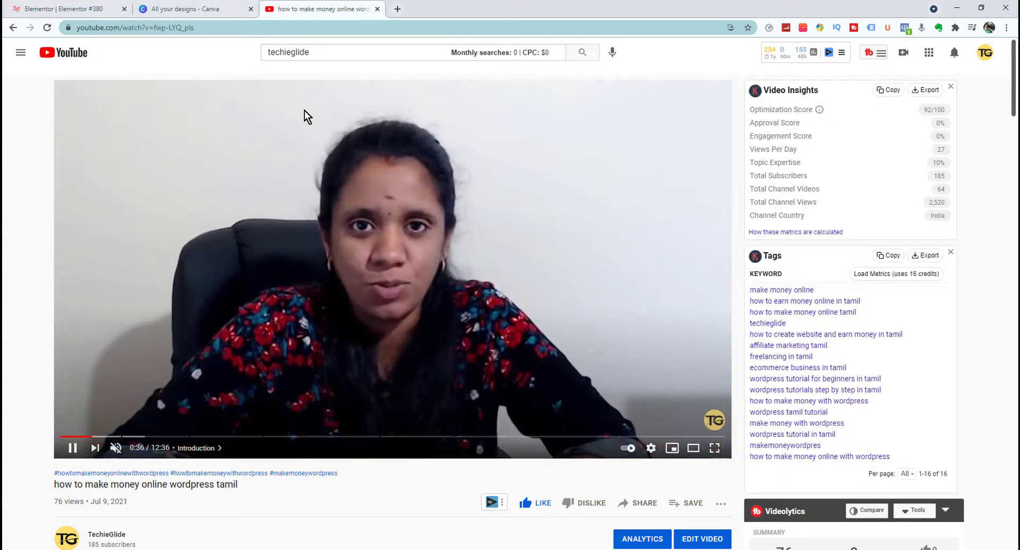
Step: Find the link for creating a free Canva account in the YouTube video's description
scroll(304, 111, "down", 9)
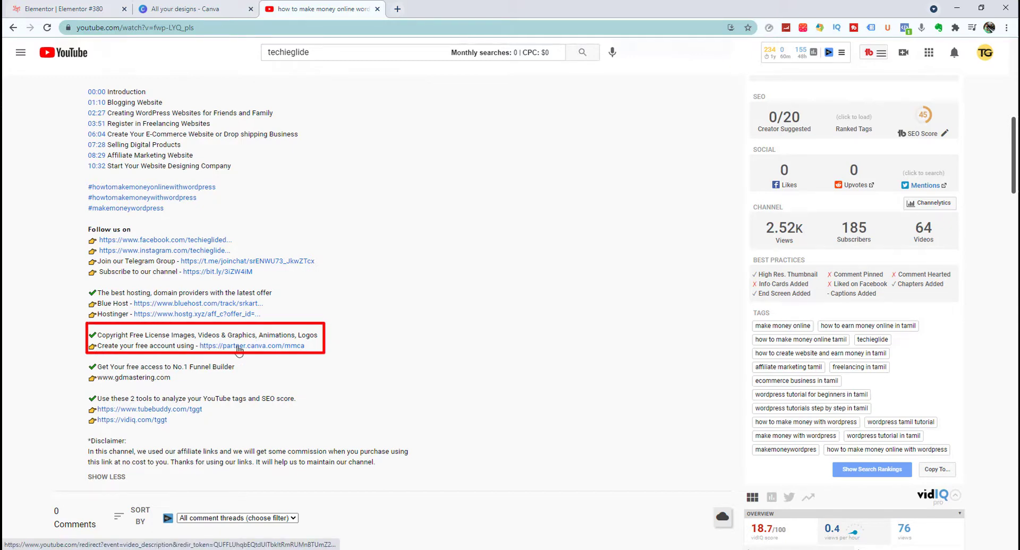
Step: Switch to Canva and create a new design with the custom size 1200 x 630 px
left_click(210, 8)
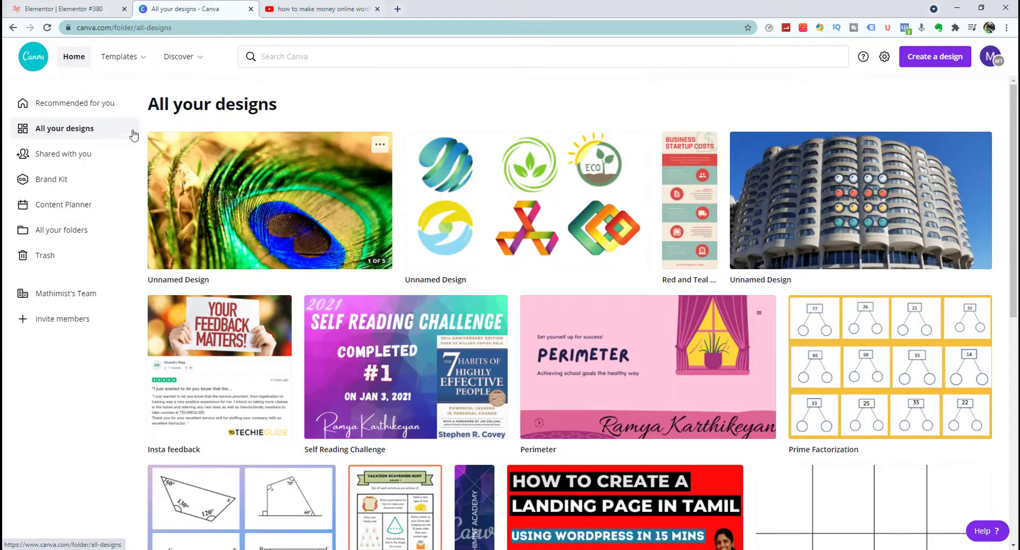
left_click(924, 63)
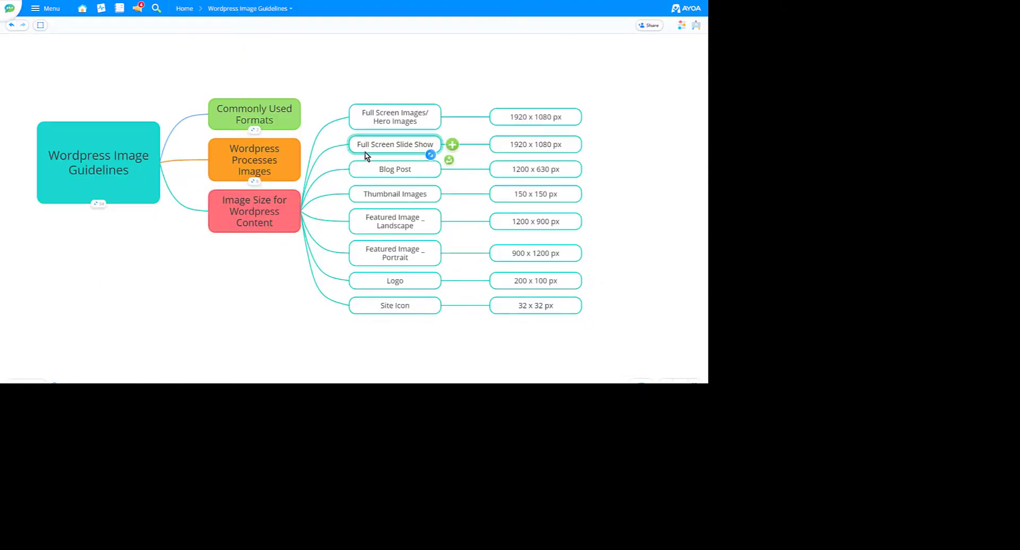
mouse_move(378, 171)
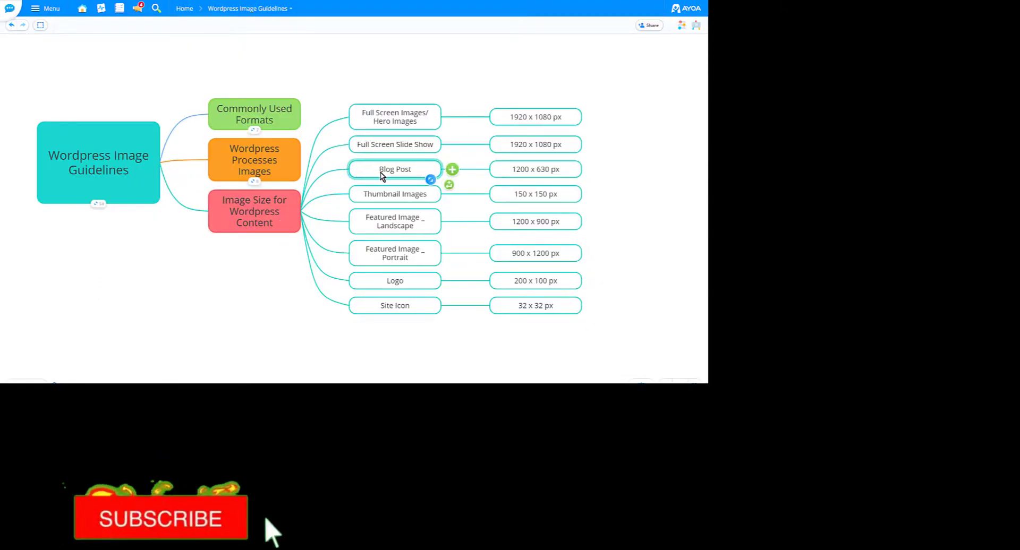
mouse_move(519, 177)
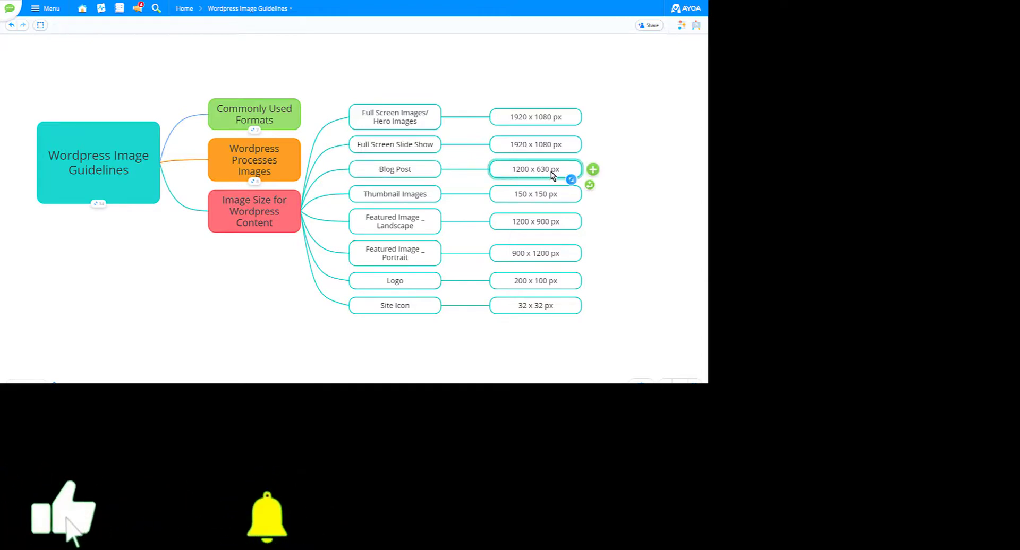
mouse_move(411, 232)
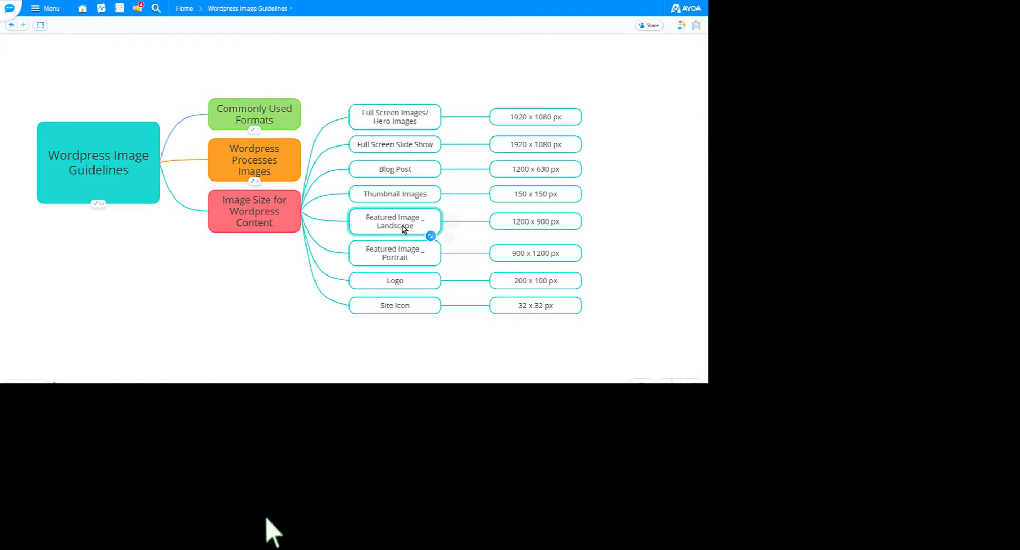
mouse_move(545, 227)
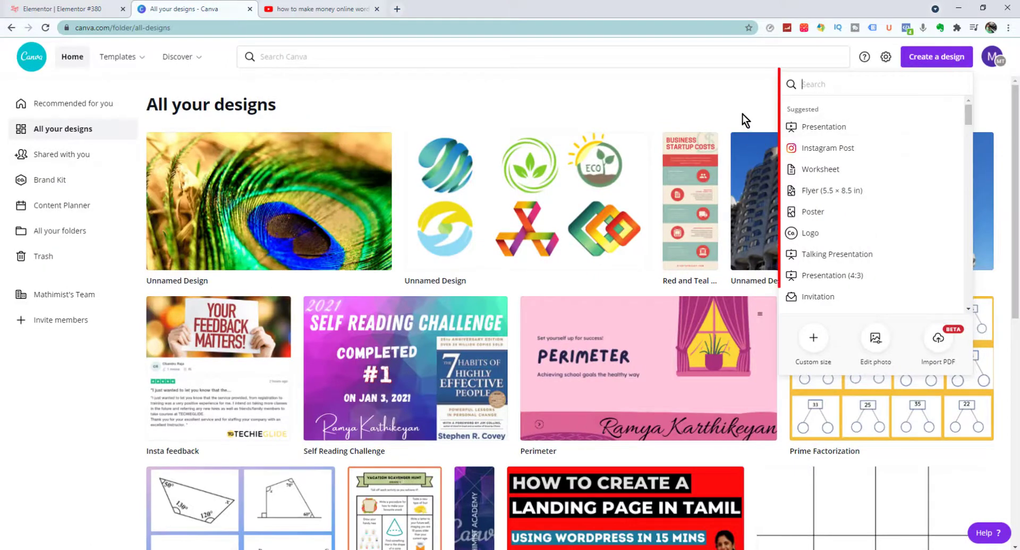
left_click(814, 339)
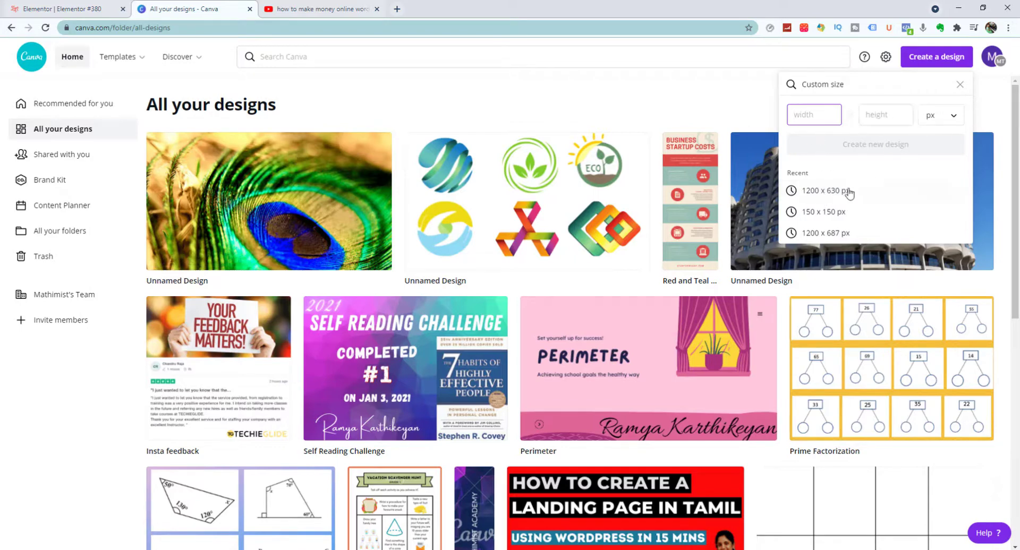
left_click(835, 200)
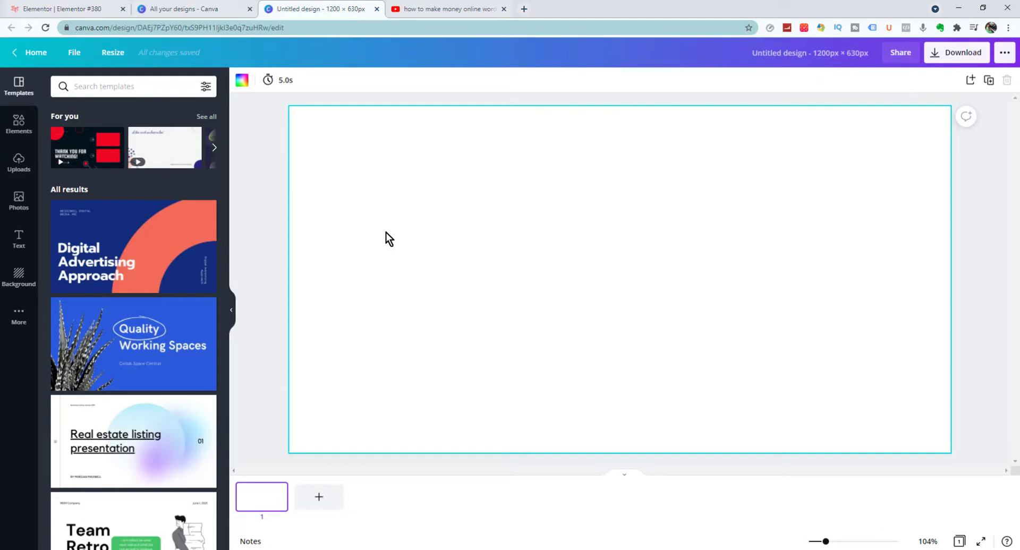
Step: Place the uploaded photo of the round concrete building on the blank page and enlarge it to cover the whole page
left_click(24, 162)
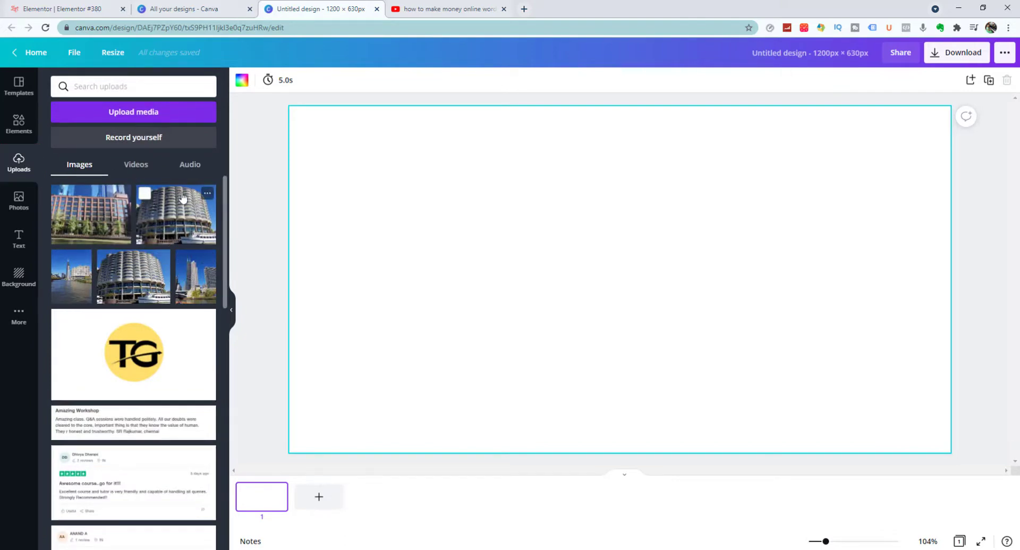
left_click(159, 212)
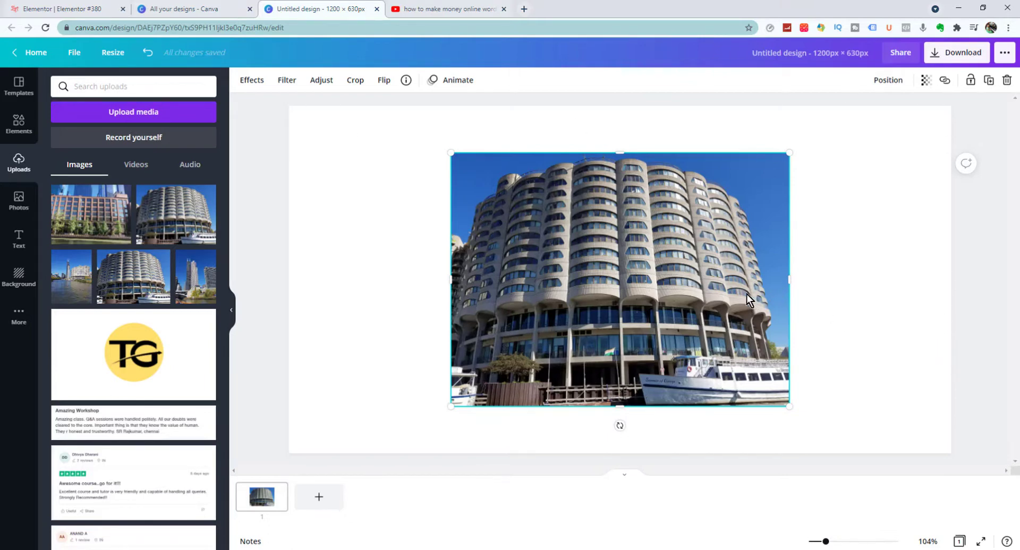
left_click_drag(646, 267, 484, 234)
left_click_drag(622, 360, 935, 424)
left_click_drag(906, 338, 951, 340)
mouse_move(827, 324)
left_mouse_down()
mouse_move(827, 339)
mouse_move(834, 323)
left_mouse_up()
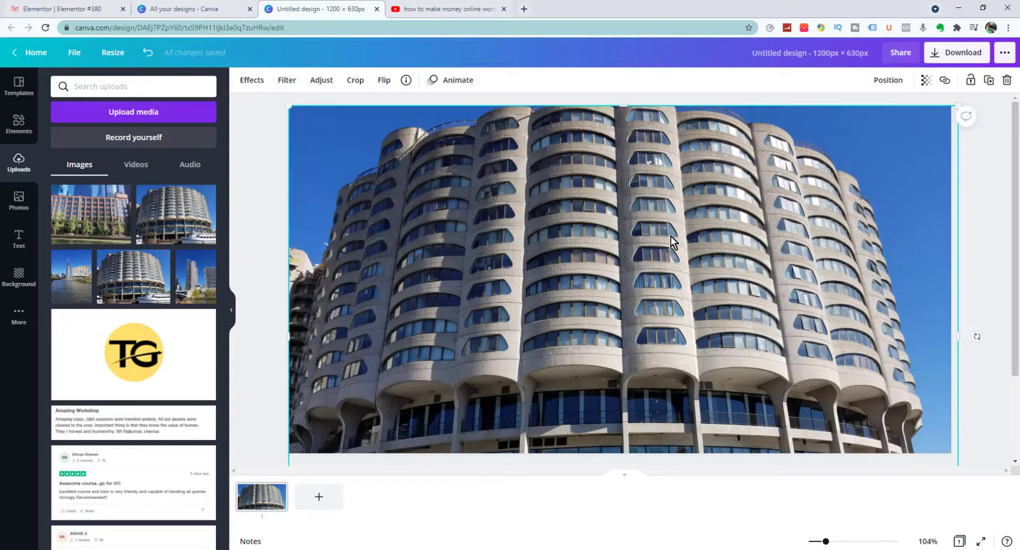
Step: Shift the building photo downward within its crop frame to reveal the full roofline, and finish cropping
double_click(685, 282)
left_click_drag(685, 282, 712, 335)
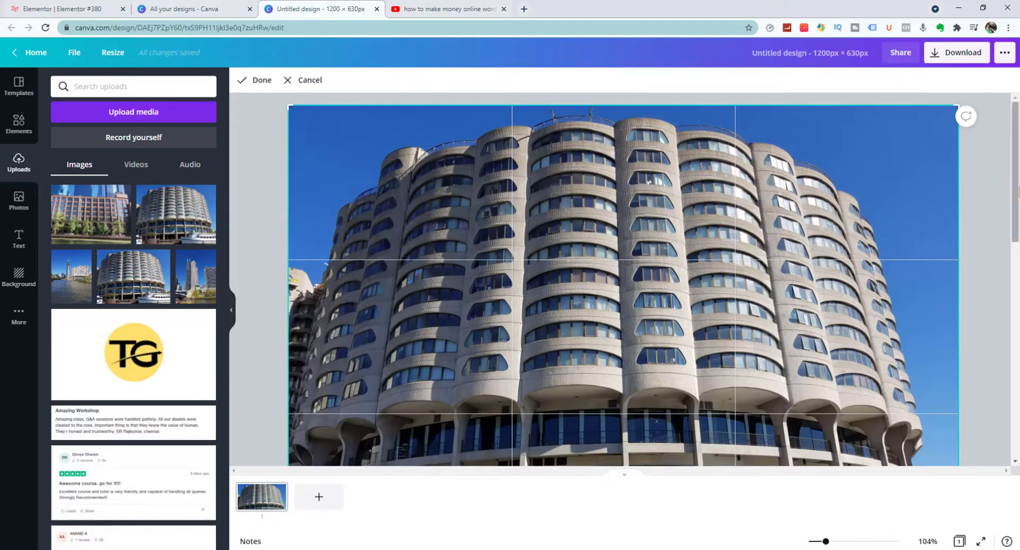
left_click(984, 189)
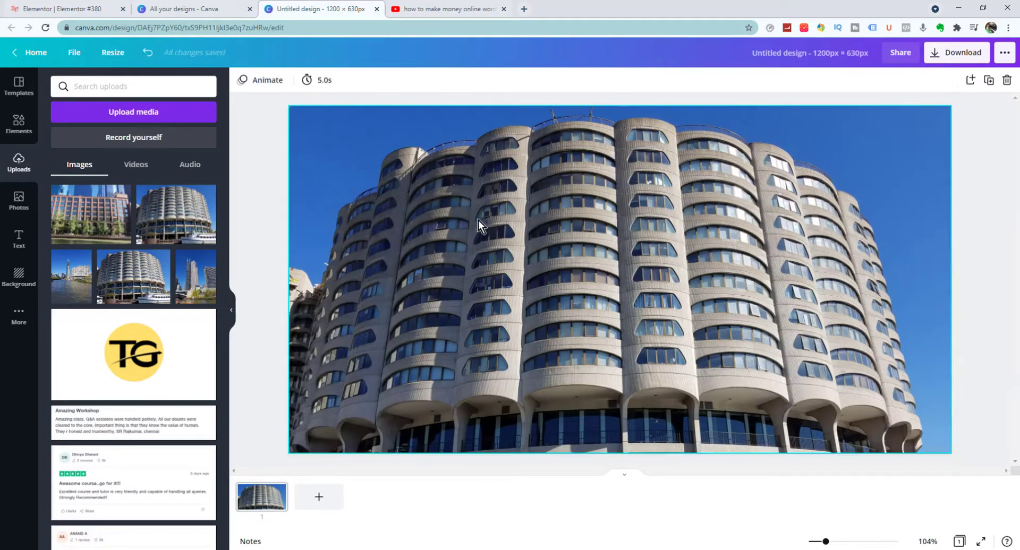
Step: Download the design as a JPG at size 1 and quality 80, and dismiss the saved-design dialog
left_click(934, 59)
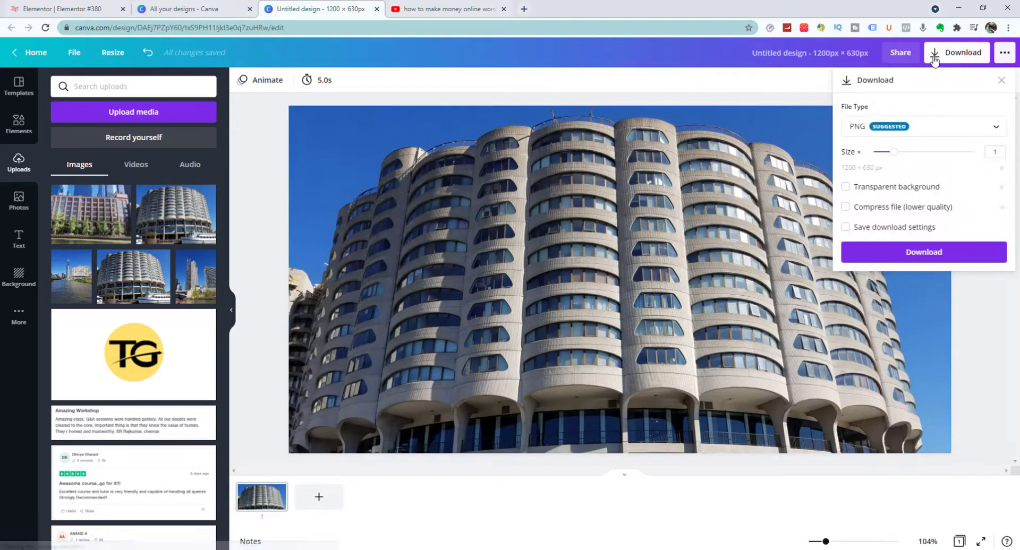
left_click(919, 132)
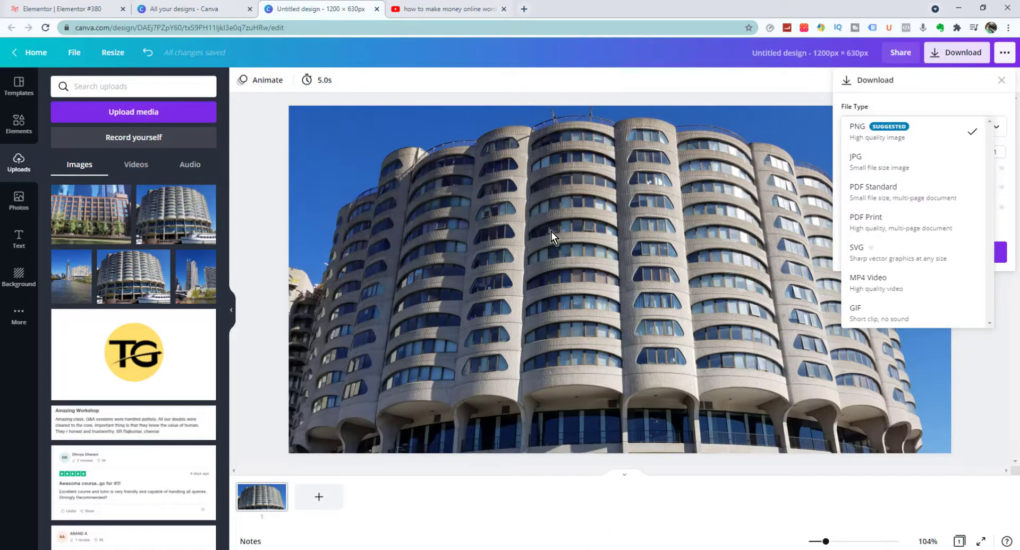
left_click(875, 170)
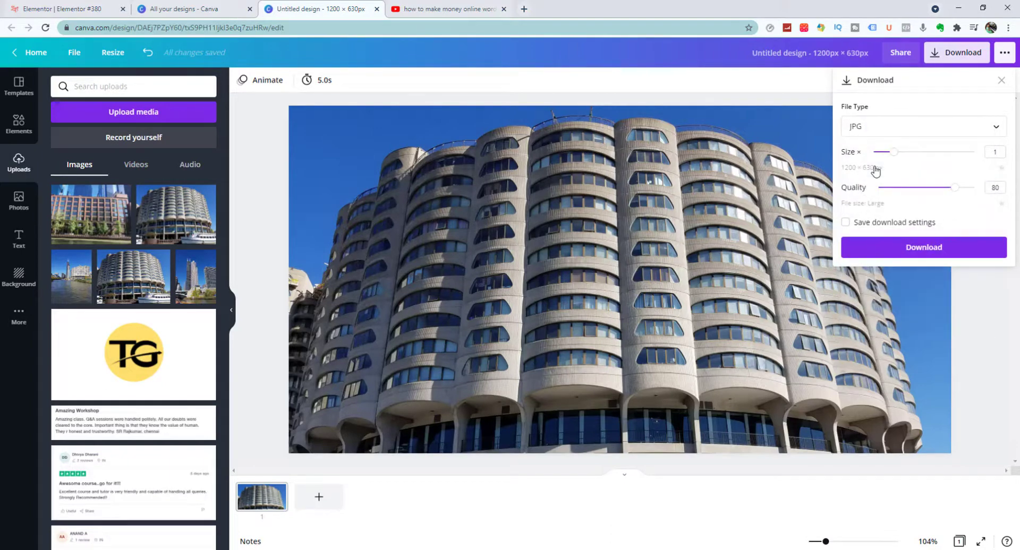
left_click(911, 253)
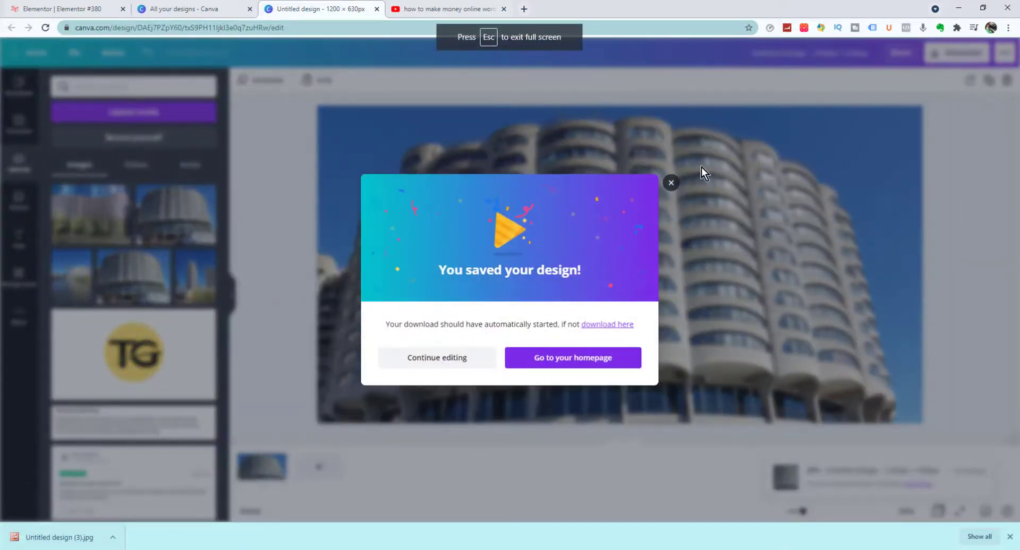
left_click(671, 183)
Step: Download the same design as a PNG at size 1
mouse_move(167, 266)
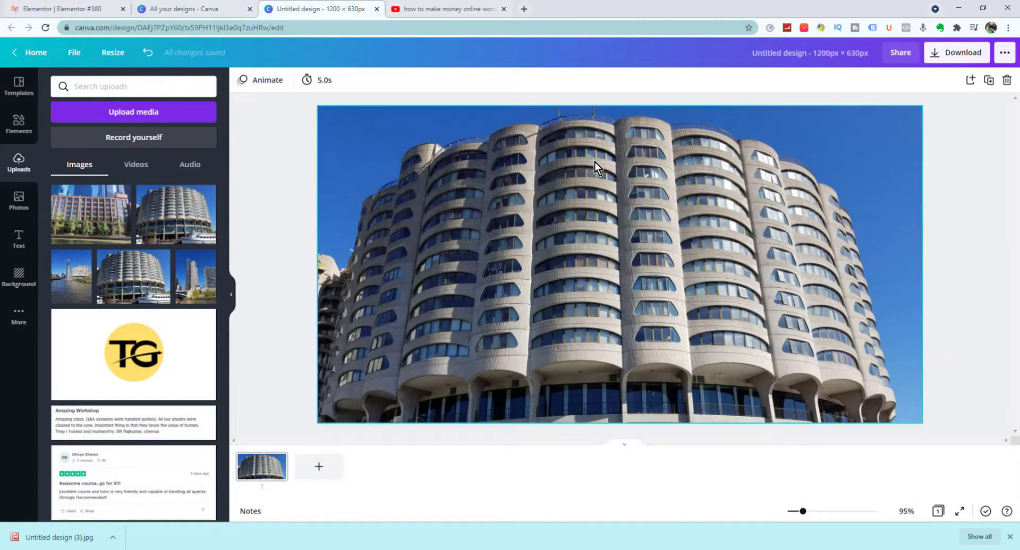
left_click(956, 52)
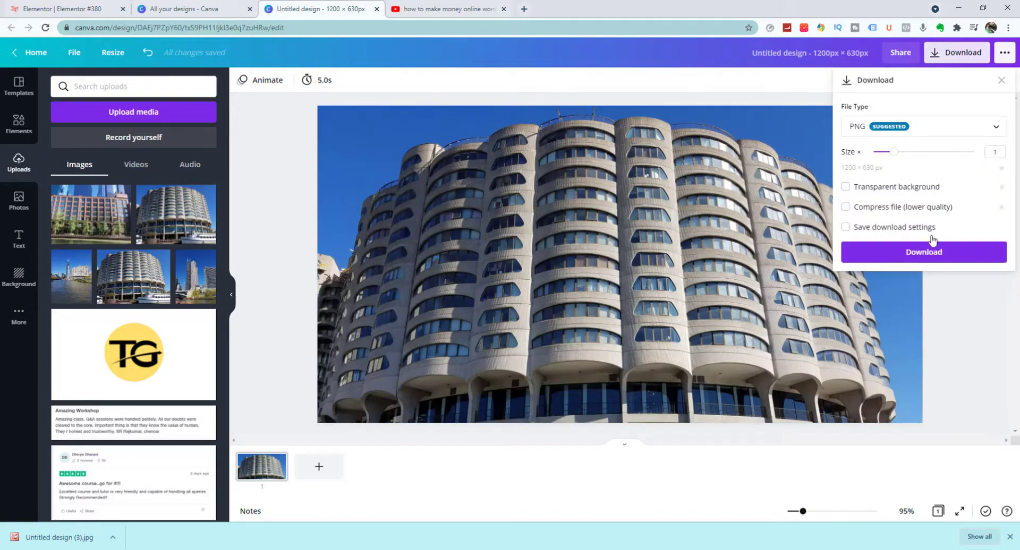
left_click(933, 254)
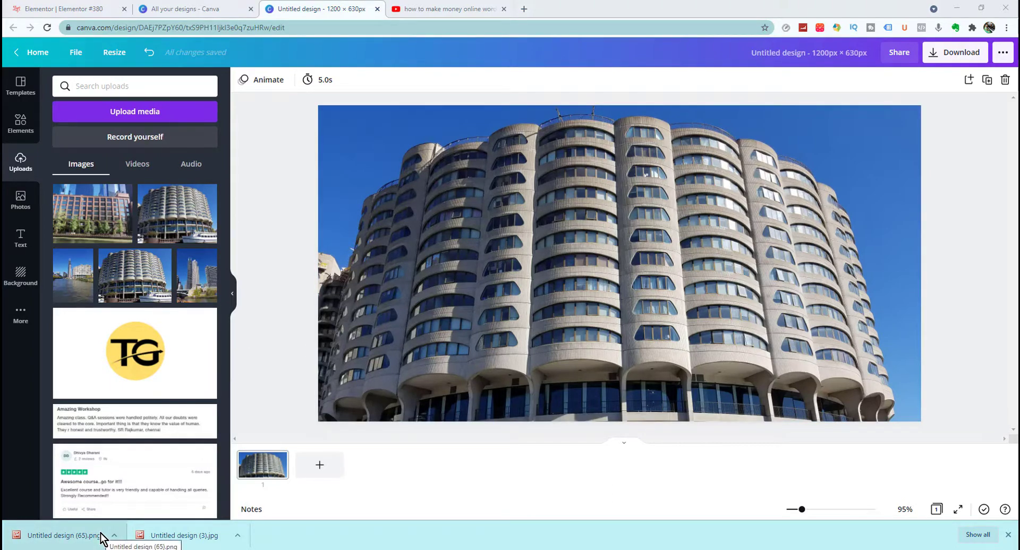
Step: Switch to File Explorer and compare the file sizes of the original, JPG and PNG images in the "all" folder
key("alt+Tab")
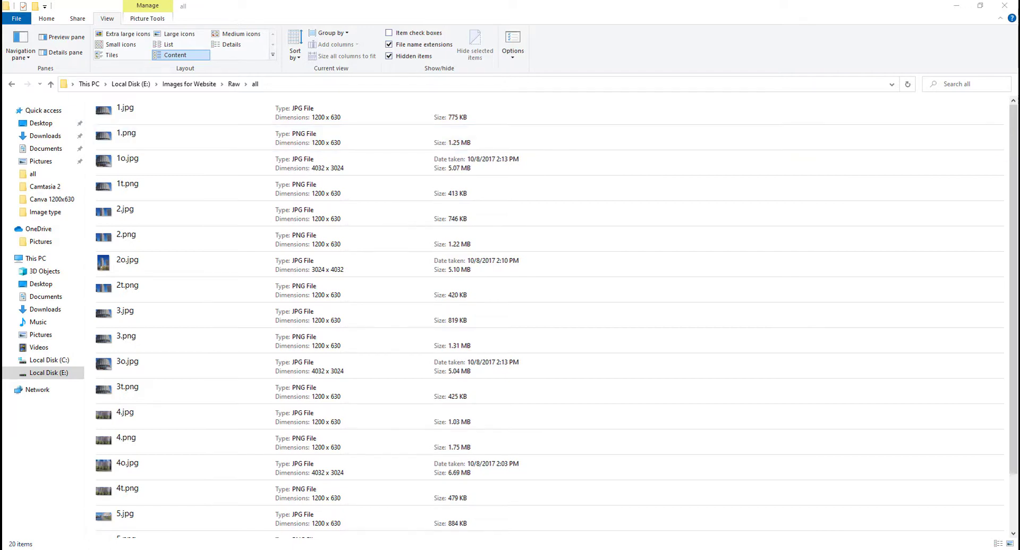
Step: Compress 1.jpg to 5.jpg from the Canva 1200x630 folder with TinyPNG in the browser, and download all the results
key("alt+Tab")
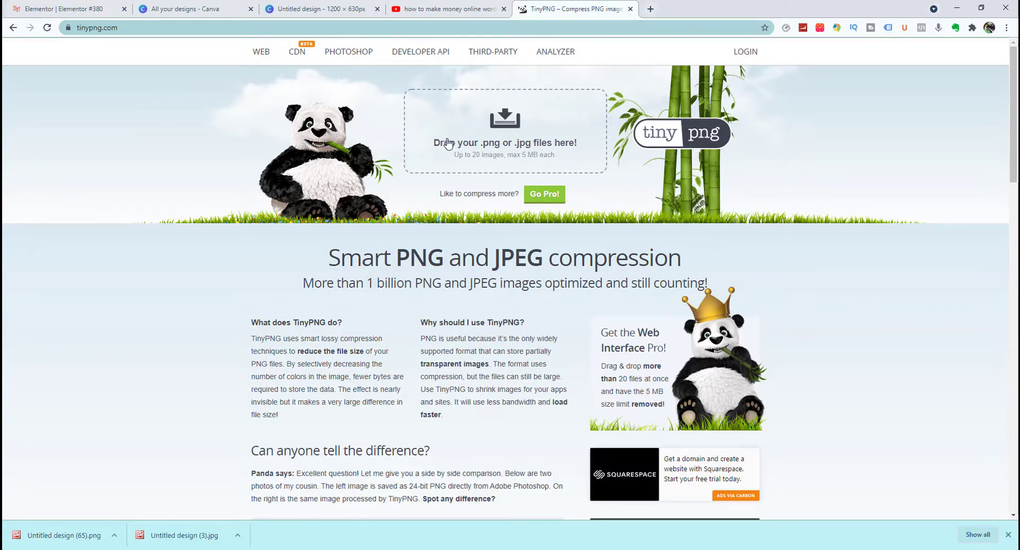
left_click(508, 121)
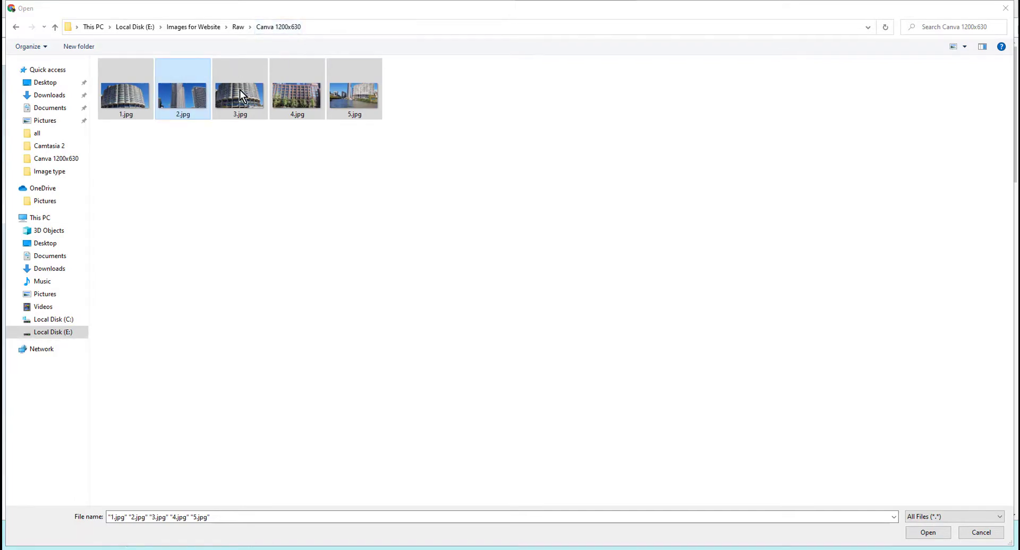
left_click(928, 533)
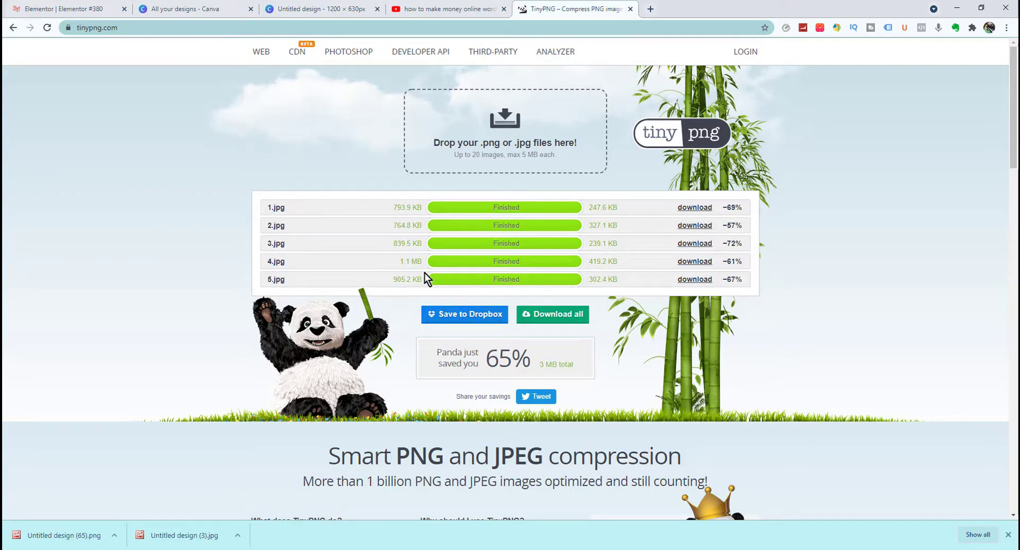
left_click(551, 318)
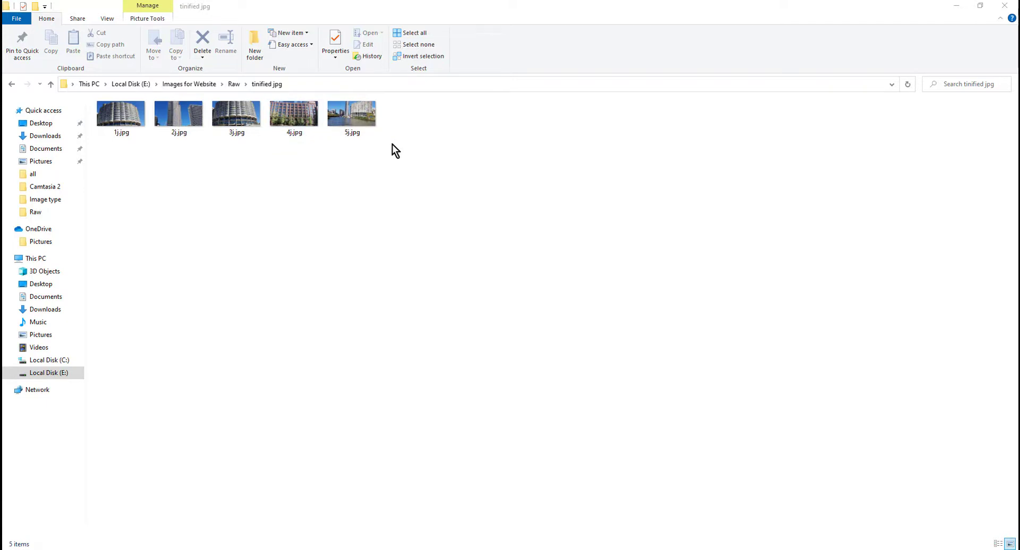
Step: Copy the five compressed images 1j.jpg to 5j.jpg from the "tinified jpg" folder into the "all" folder under Raw
left_click_drag(419, 145, 110, 103)
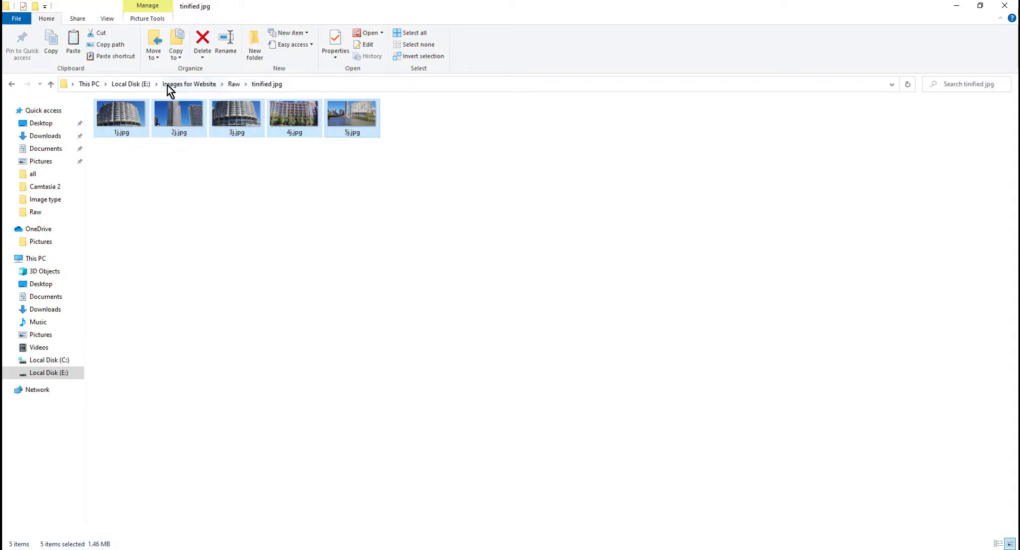
left_click(212, 84)
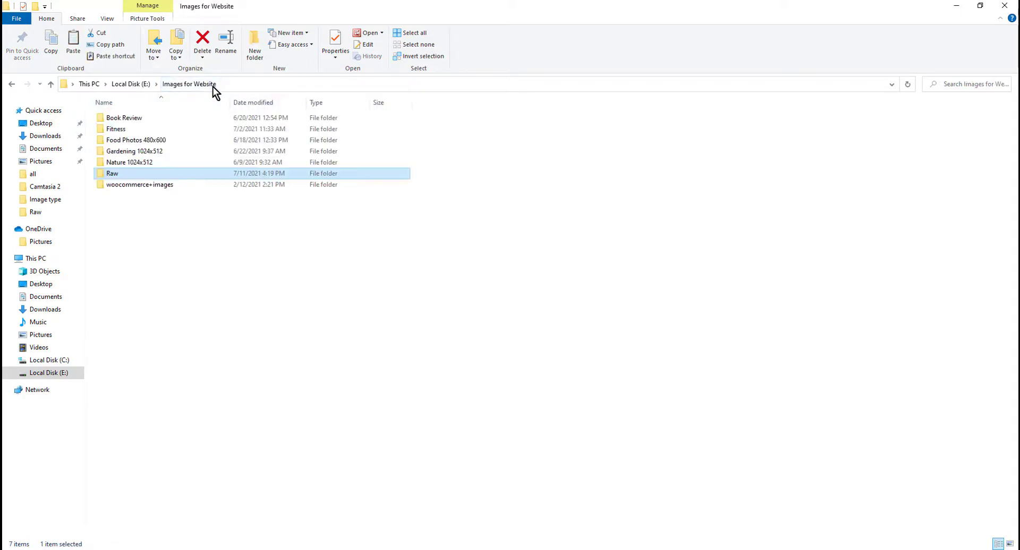
double_click(138, 169)
double_click(119, 135)
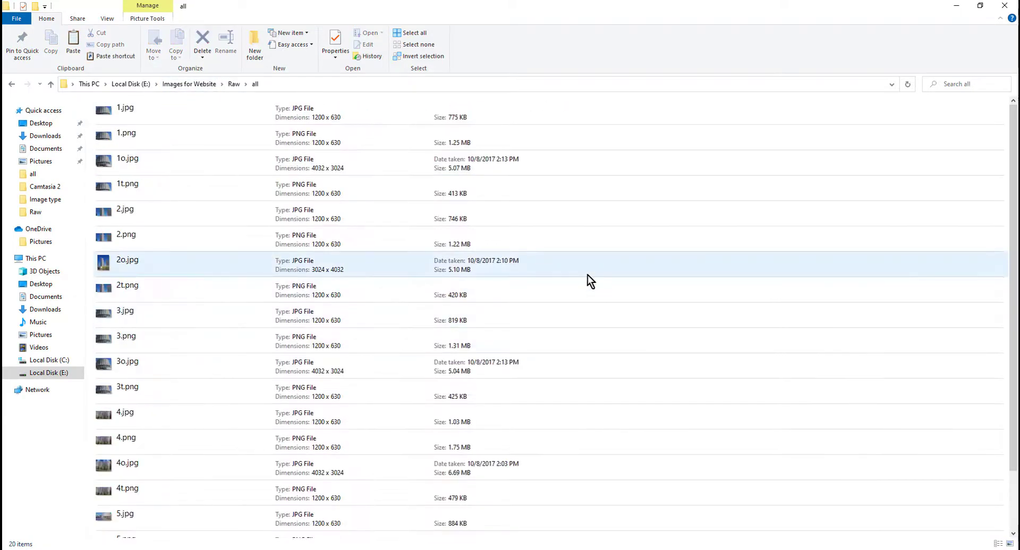
key("ctrl+v")
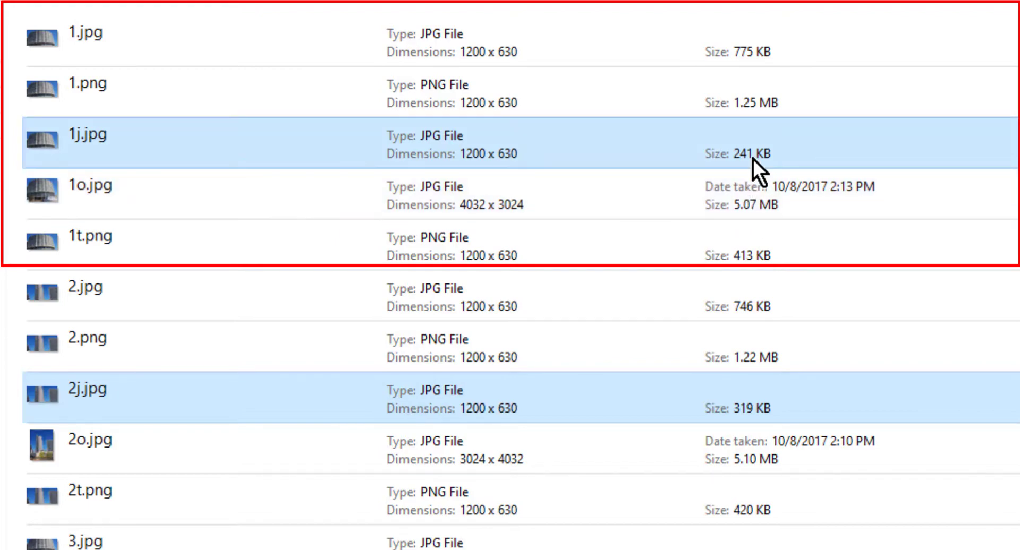
Step: Open 1j.jpg in Microsoft Office Picture Manager, compare its quality with the other versions of the image, and return to the folder
left_click(103, 139)
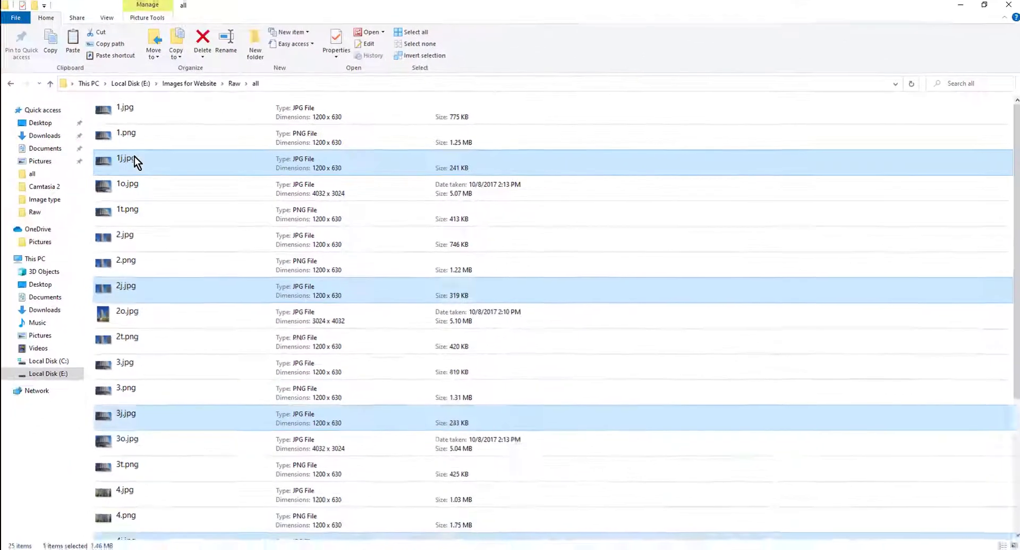
double_click(135, 158)
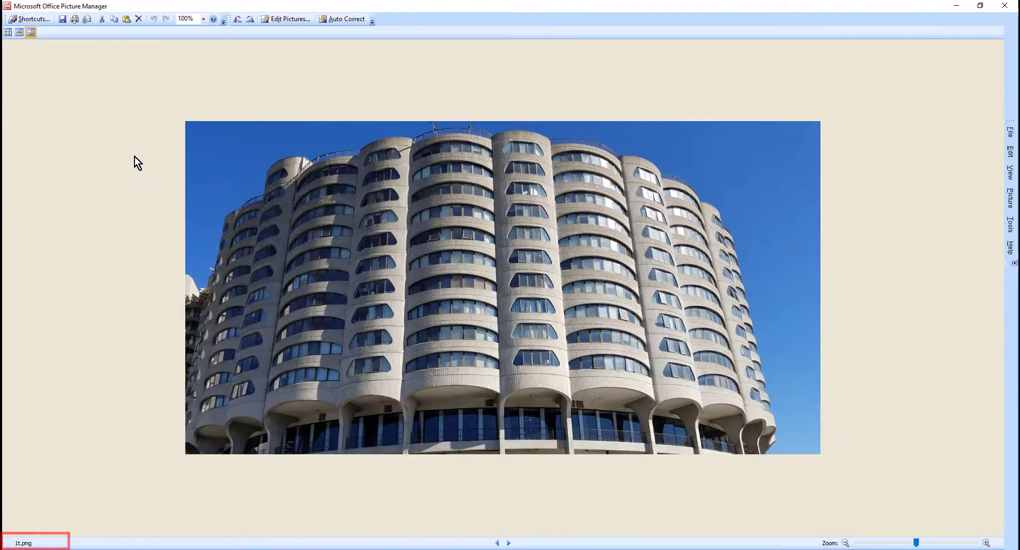
key("Right")
key("Left")
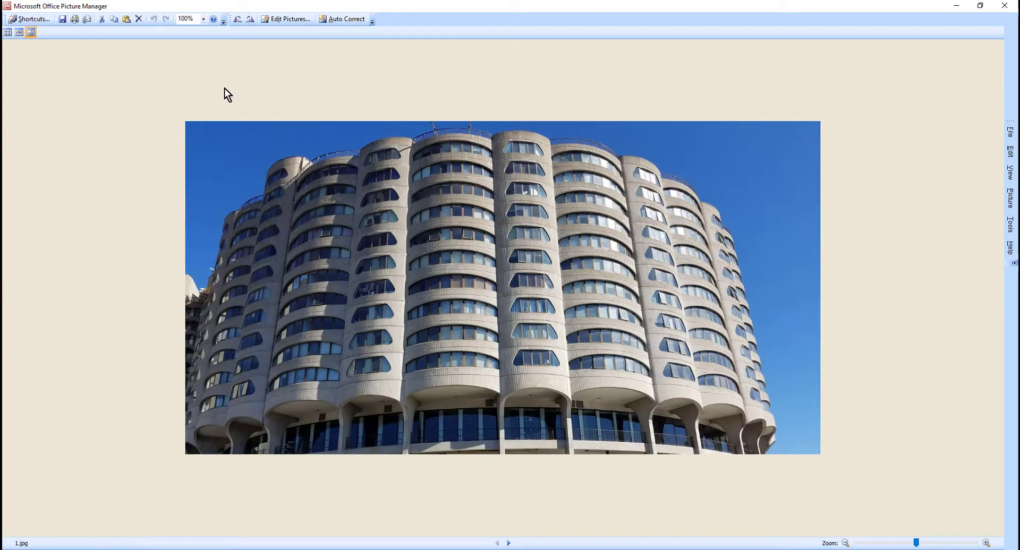
left_click(954, 6)
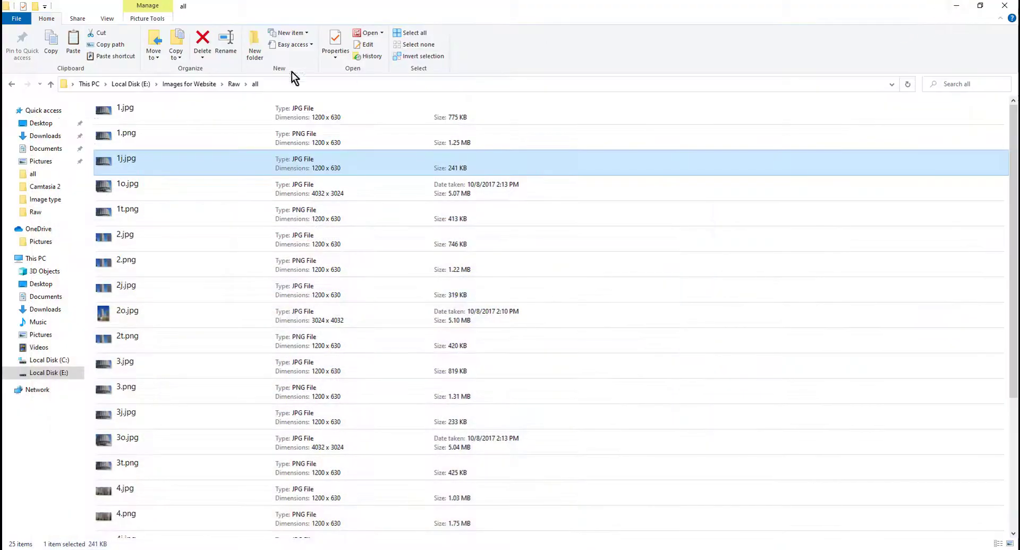